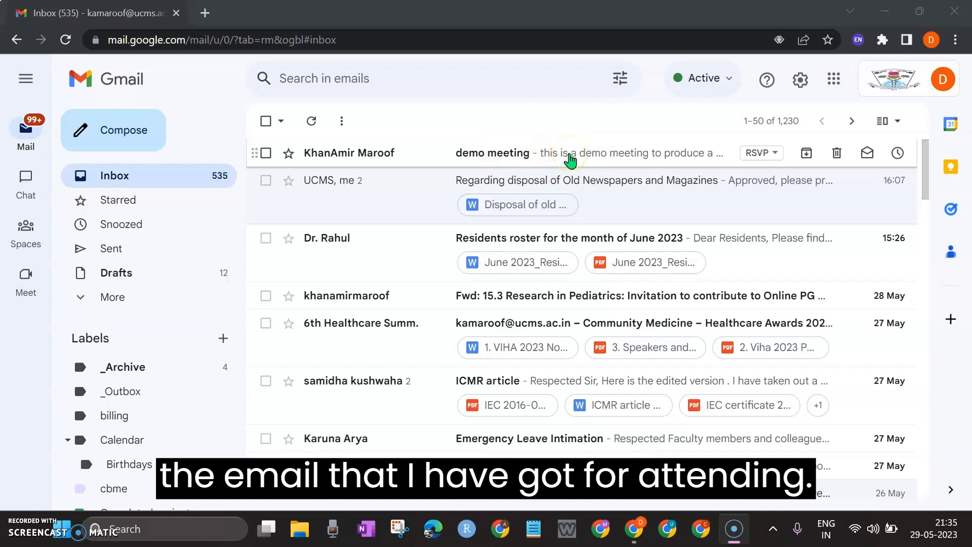
{"action": "left_click", "coordinate": [570, 160]}
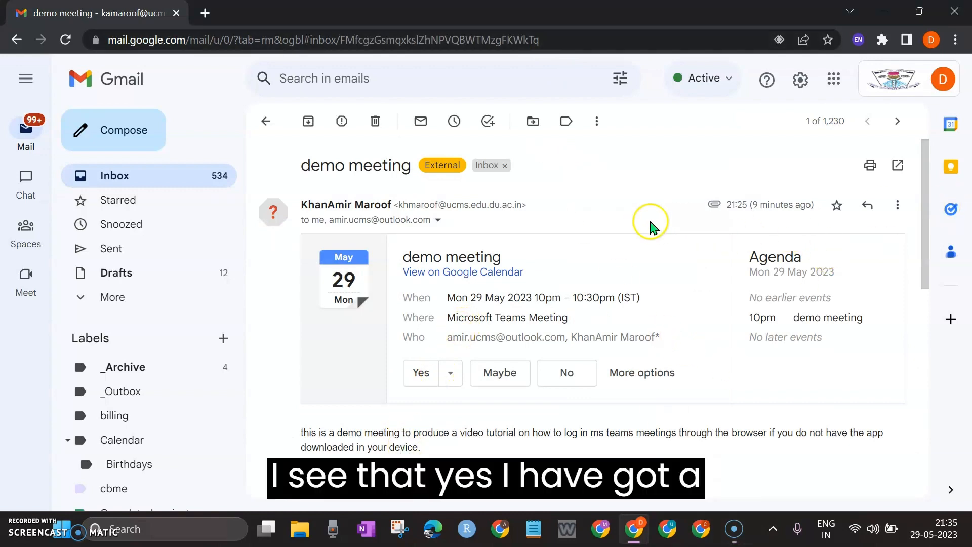
{"action": "scroll", "coordinate": [562, 227], "scroll_direction": "down", "scroll_amount": 4}
{"action": "scroll", "coordinate": [665, 377], "scroll_direction": "down", "scroll_amount": 2}
{"action": "scroll", "coordinate": [665, 377], "scroll_direction": "down", "scroll_amount": 3}
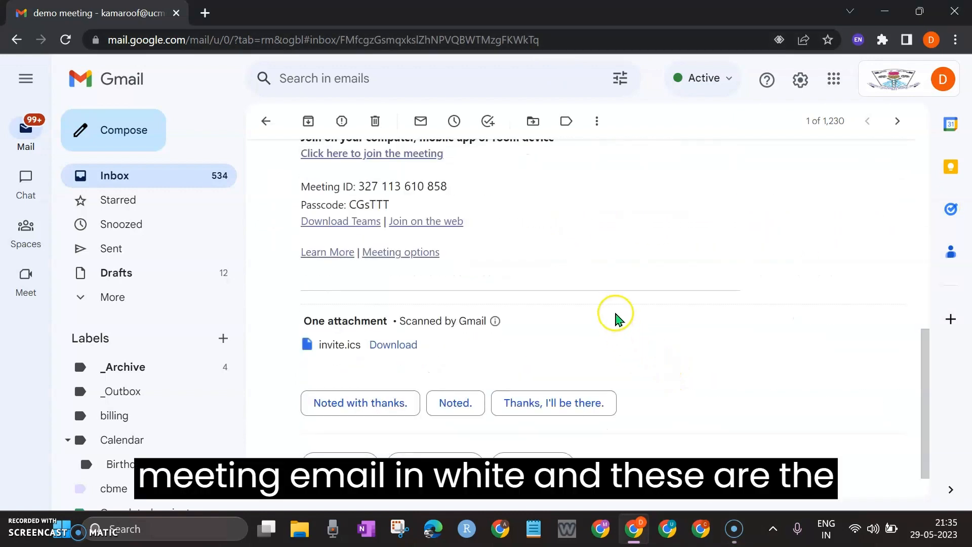
{"action": "scroll", "coordinate": [616, 319], "scroll_direction": "up", "scroll_amount": 3}
{"action": "scroll", "coordinate": [617, 319], "scroll_direction": "down", "scroll_amount": 4}
{"action": "scroll", "coordinate": [710, 273], "scroll_direction": "up", "scroll_amount": 3}
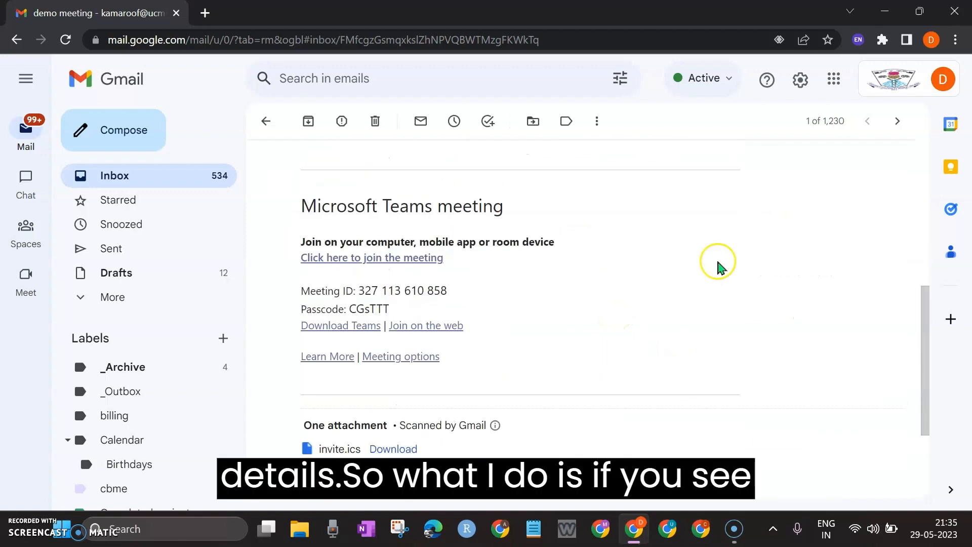
{"action": "scroll", "coordinate": [710, 272], "scroll_direction": "down", "scroll_amount": 1}
{"action": "scroll", "coordinate": [710, 272], "scroll_direction": "up", "scroll_amount": 1}
{"action": "scroll", "coordinate": [710, 272], "scroll_direction": "down", "scroll_amount": 1}
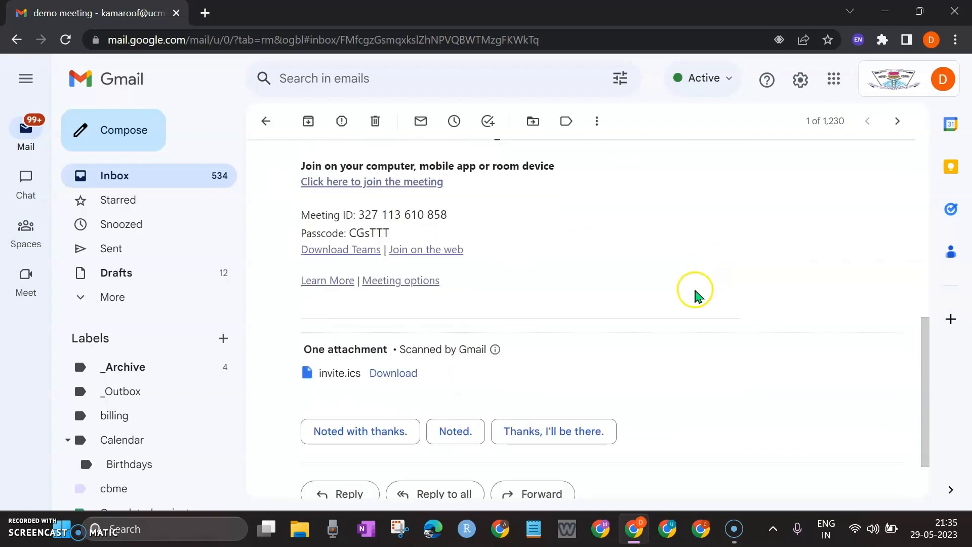
{"action": "scroll", "coordinate": [665, 235], "scroll_direction": "up", "scroll_amount": 1}
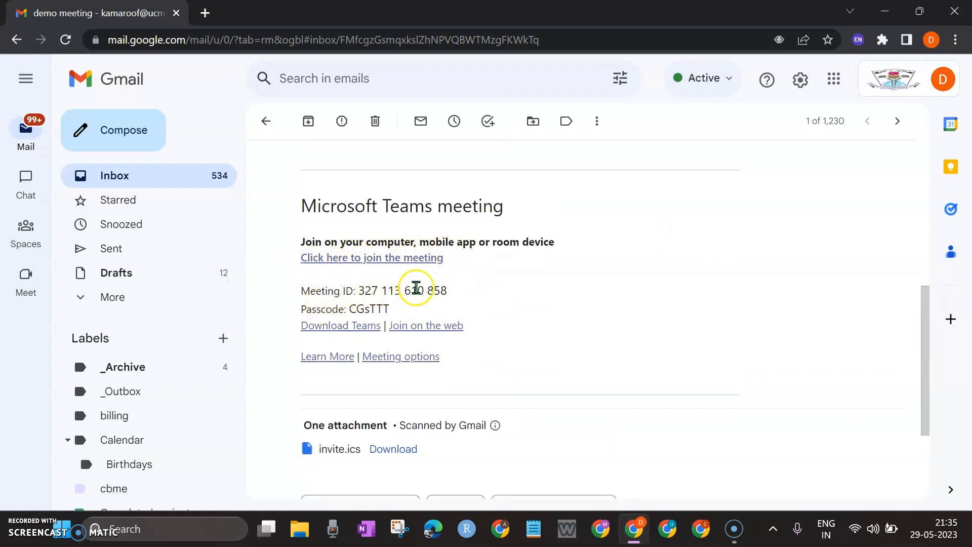
{"action": "left_click_drag", "start_coordinate": [360, 292], "coordinate": [448, 291]}
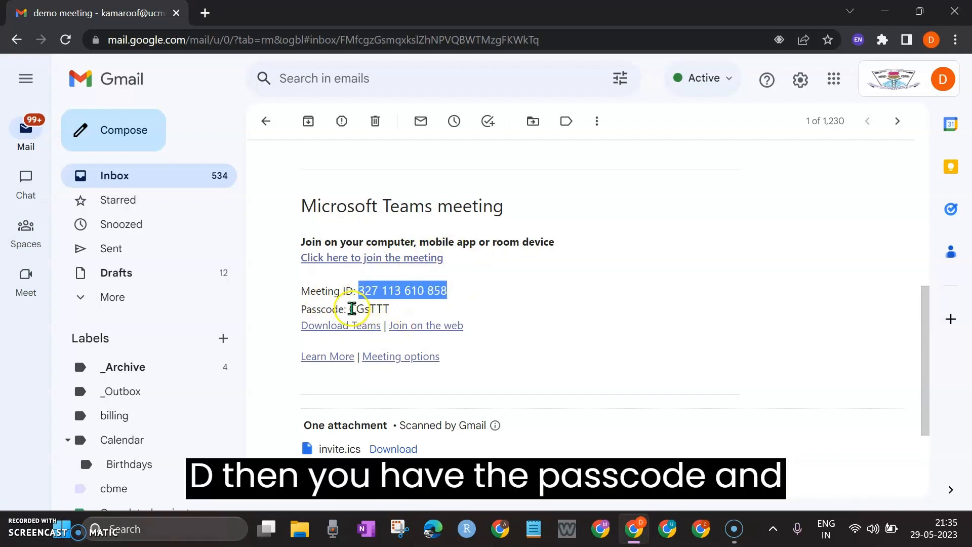
{"action": "left_click_drag", "start_coordinate": [349, 309], "coordinate": [390, 309]}
{"action": "left_click", "coordinate": [599, 271]}
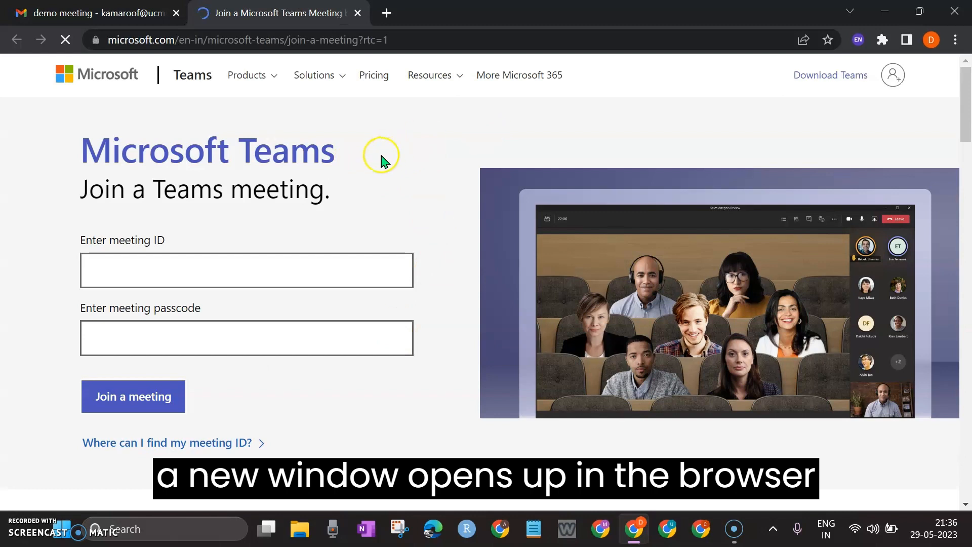
{"action": "left_click", "coordinate": [124, 267]}
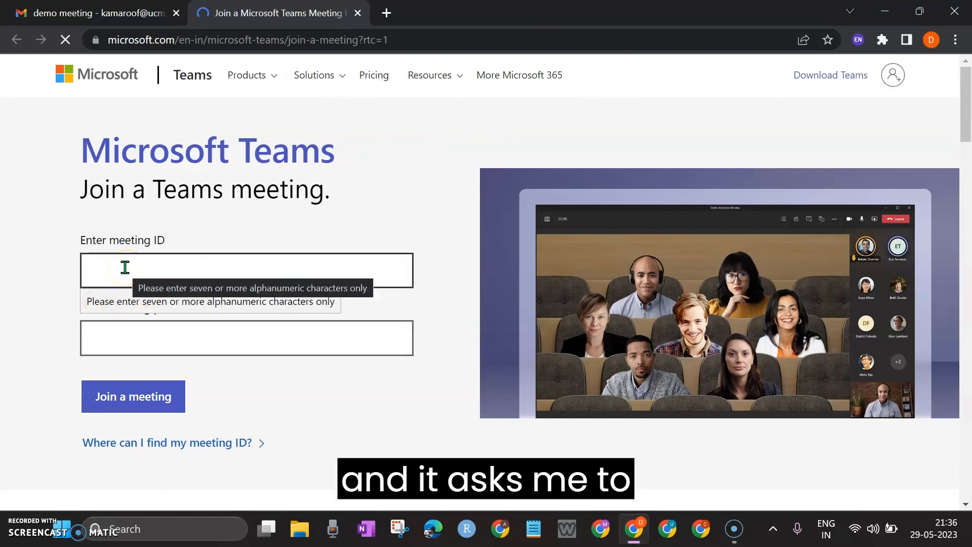
{"action": "left_click", "coordinate": [125, 268]}
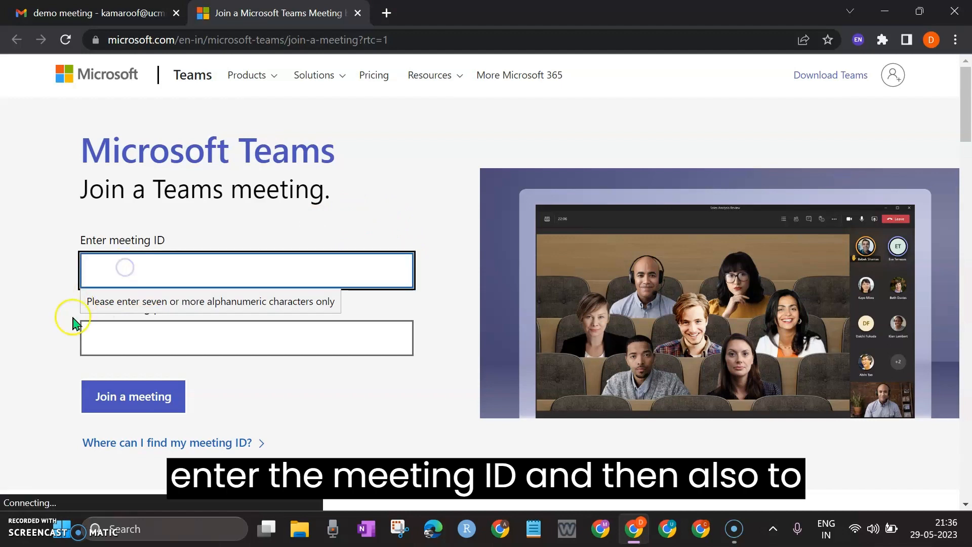
{"action": "left_click", "coordinate": [160, 338]}
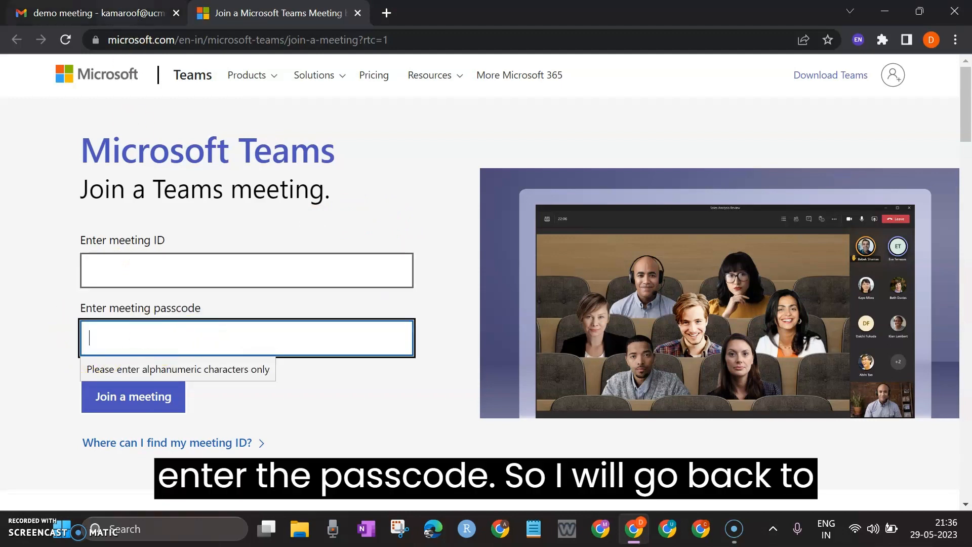
{"action": "key", "text": "ctrl+shift+Tab"}
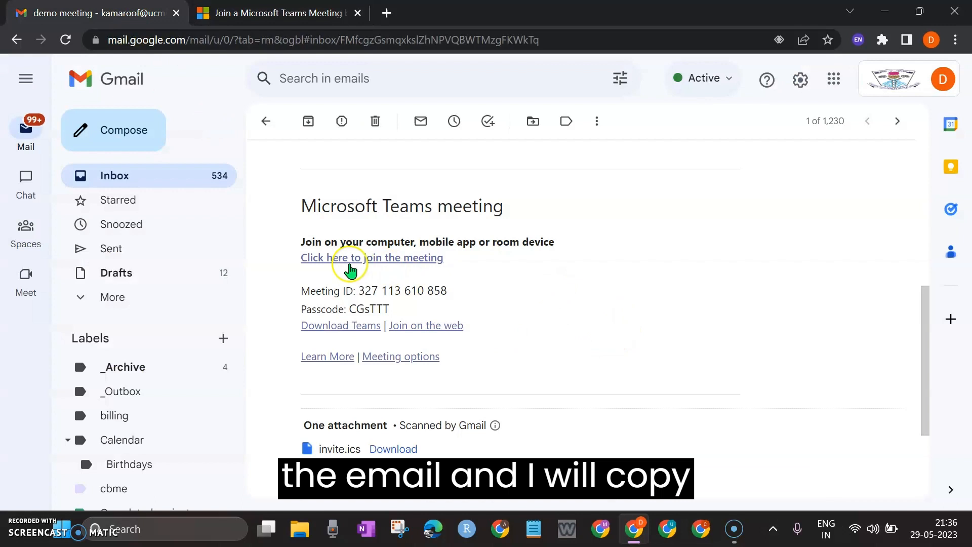
{"action": "left_click_drag", "start_coordinate": [359, 291], "coordinate": [470, 294]}
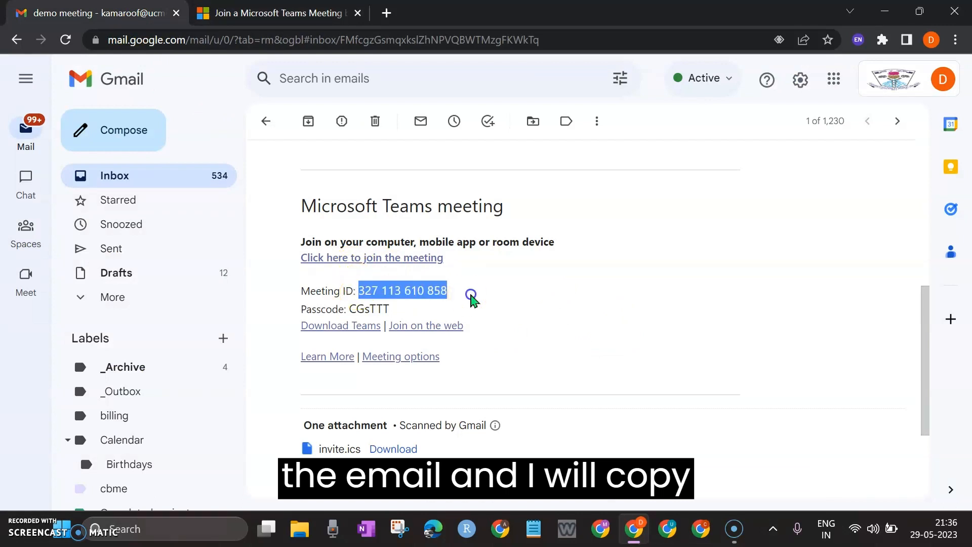
{"action": "right_click", "coordinate": [429, 290]}
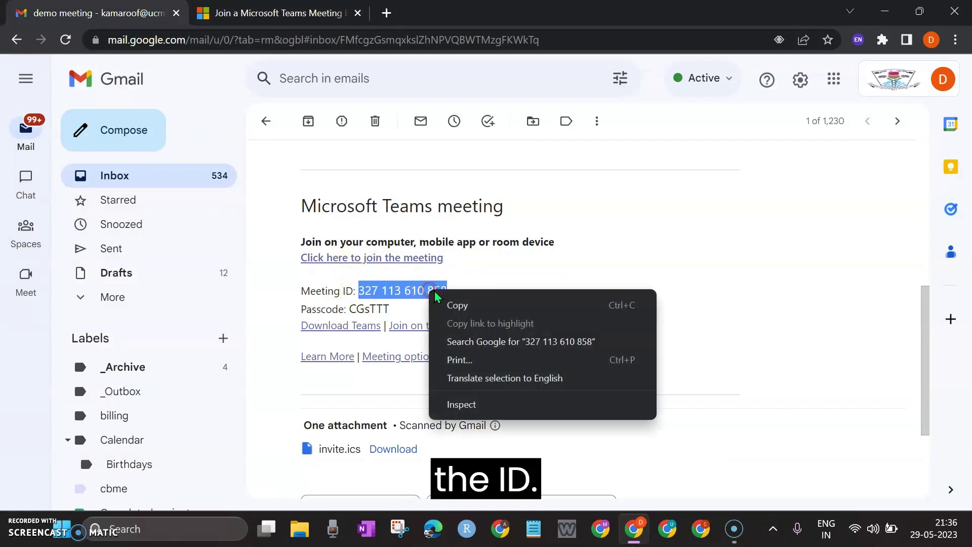
{"action": "left_click", "coordinate": [457, 306]}
{"action": "left_click", "coordinate": [277, 13]}
{"action": "left_click", "coordinate": [153, 270]}
{"action": "right_click", "coordinate": [153, 270]}
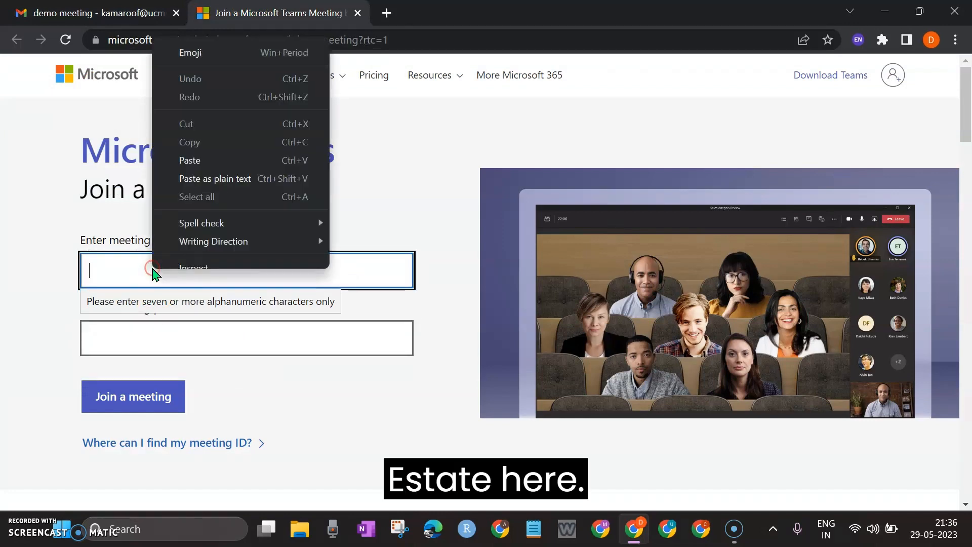
{"action": "left_click", "coordinate": [190, 160]}
{"action": "left_click", "coordinate": [182, 336]}
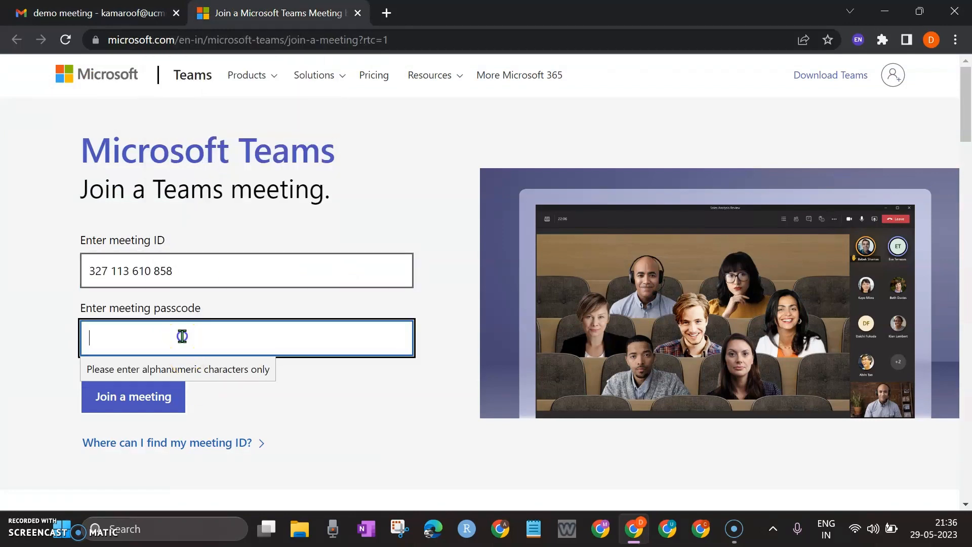
{"action": "left_click", "coordinate": [91, 13]}
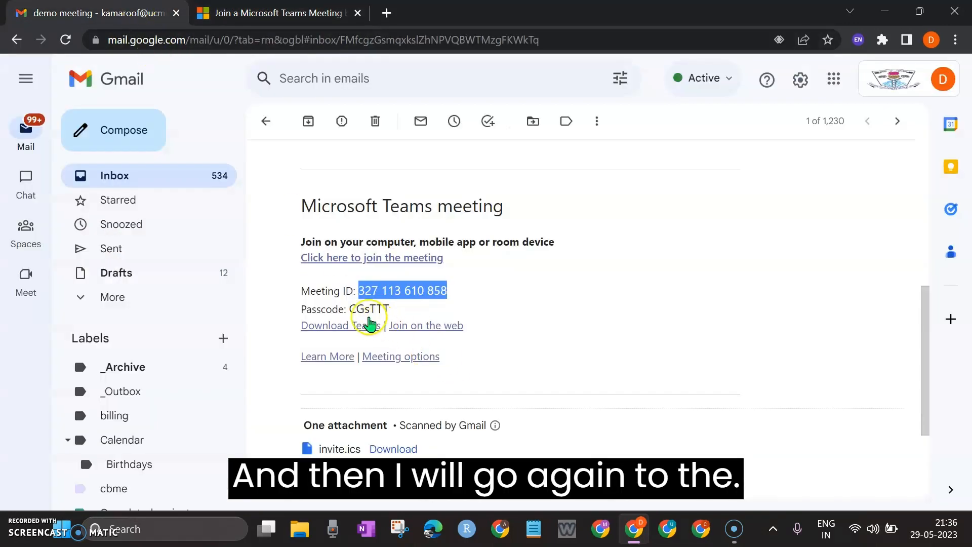
{"action": "left_click_drag", "start_coordinate": [349, 310], "coordinate": [393, 311]}
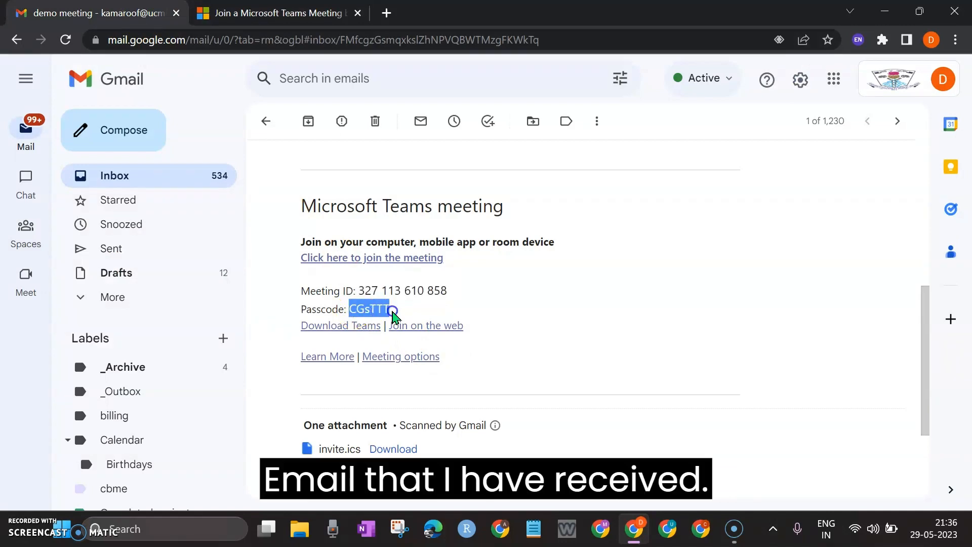
{"action": "right_click", "coordinate": [375, 309]}
{"action": "left_click", "coordinate": [402, 323]}
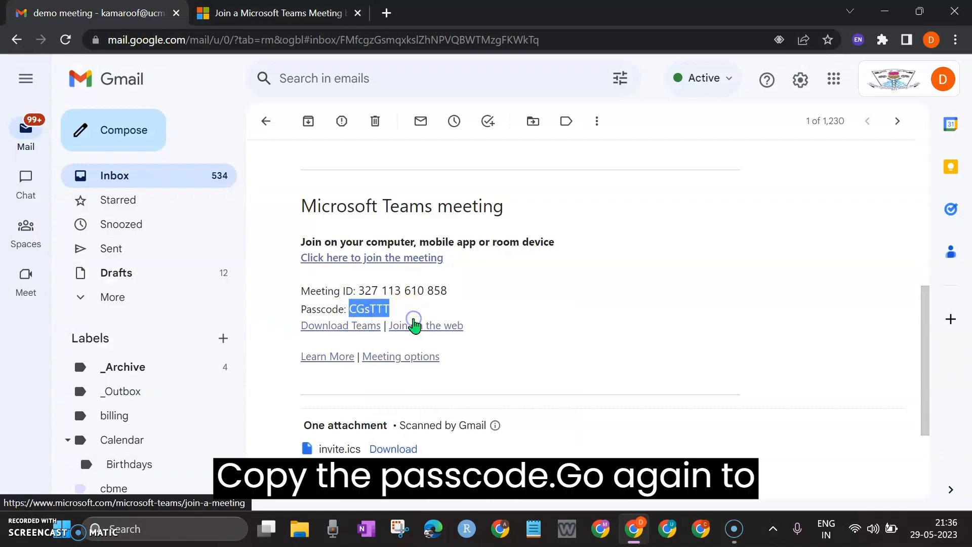
{"action": "left_click", "coordinate": [278, 14]}
{"action": "left_click", "coordinate": [174, 343]}
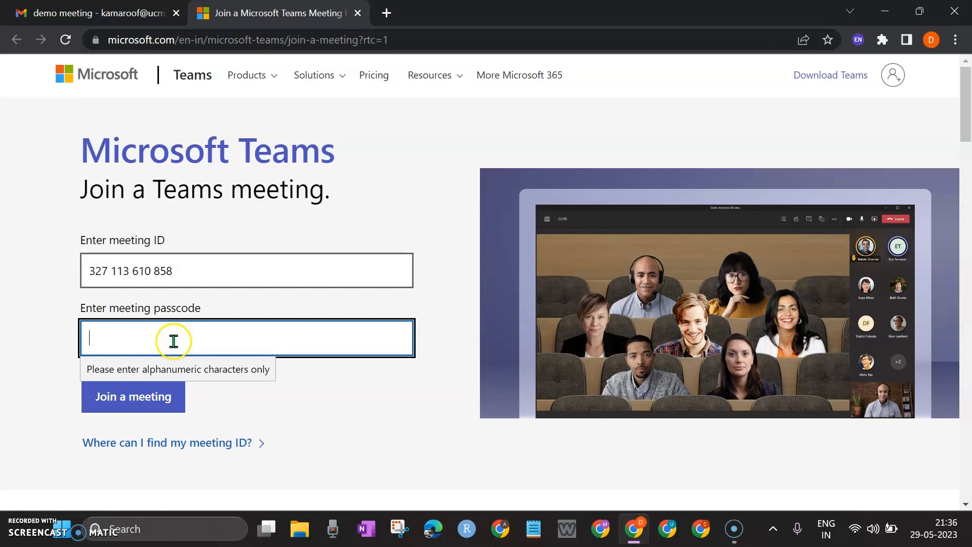
{"action": "right_click", "coordinate": [174, 342]}
{"action": "left_click", "coordinate": [222, 219]}
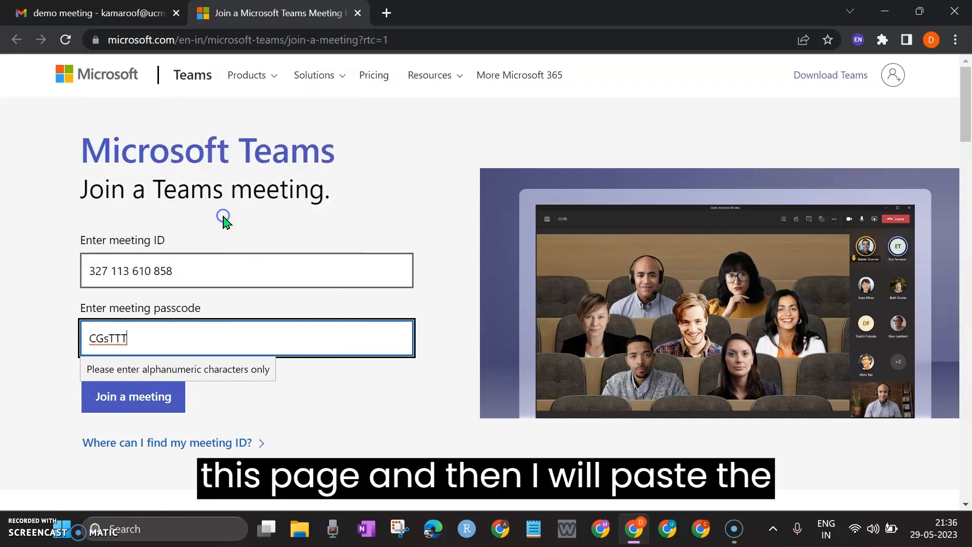
{"action": "left_click", "coordinate": [354, 438]}
- Join the meeting, decline the 'Open Microsoft Teams?' app prompt and continue on this browser
{"action": "left_click", "coordinate": [124, 400]}
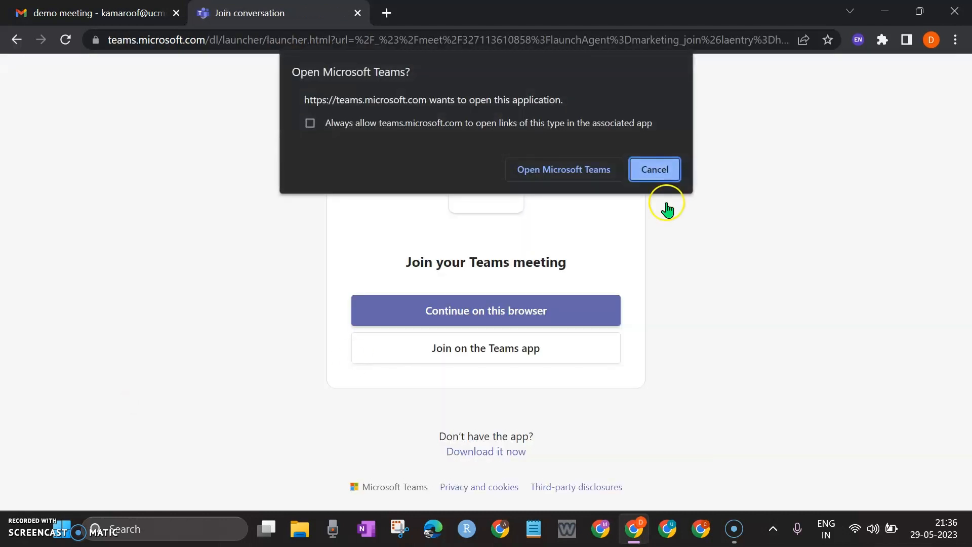
{"action": "left_click", "coordinate": [655, 169]}
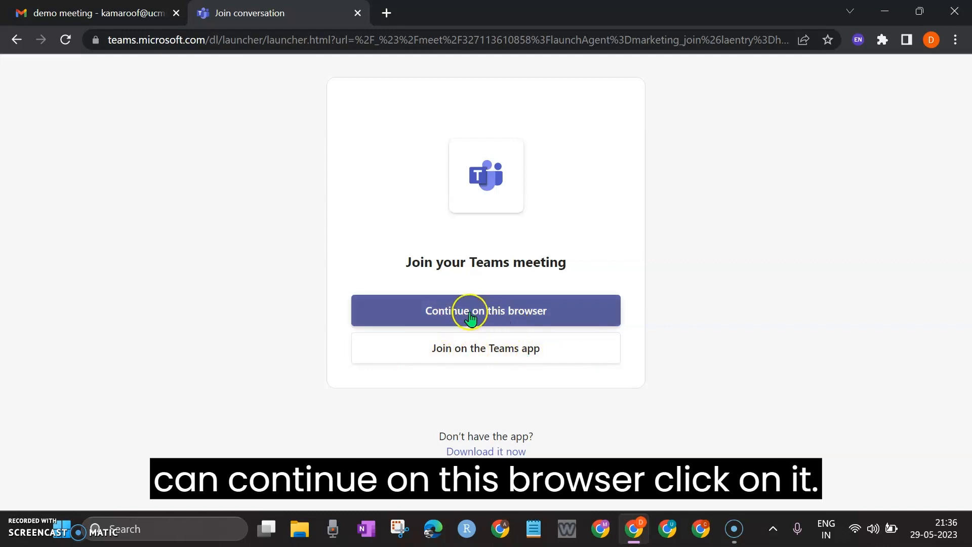
{"action": "left_click", "coordinate": [474, 310]}
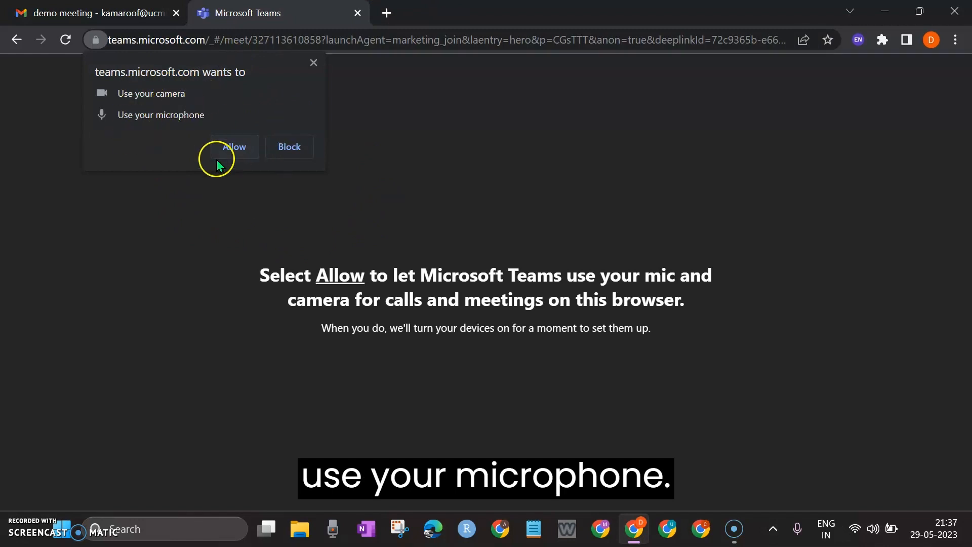
- Allow camera and microphone, enter a display name on the pre-join screen and join now
{"action": "left_click", "coordinate": [229, 147]}
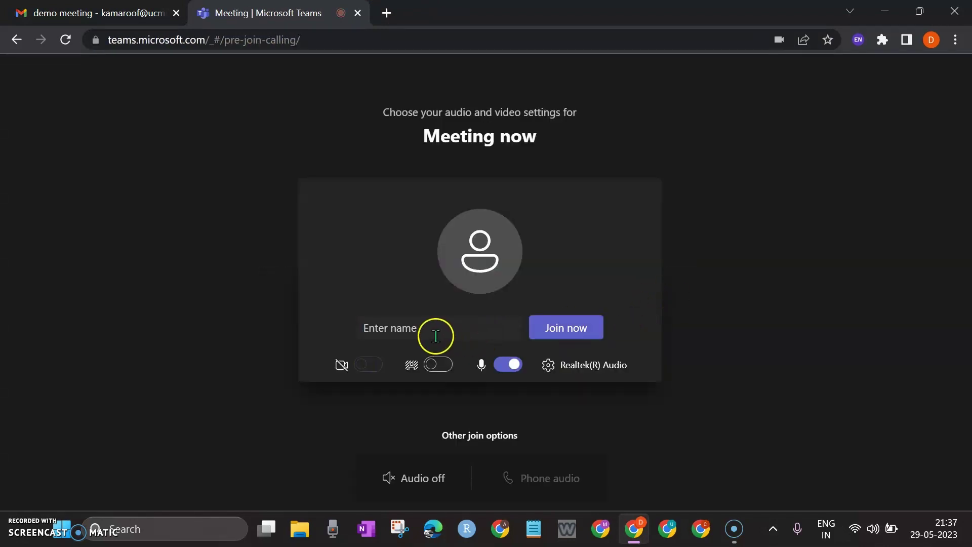
{"action": "left_click", "coordinate": [433, 331]}
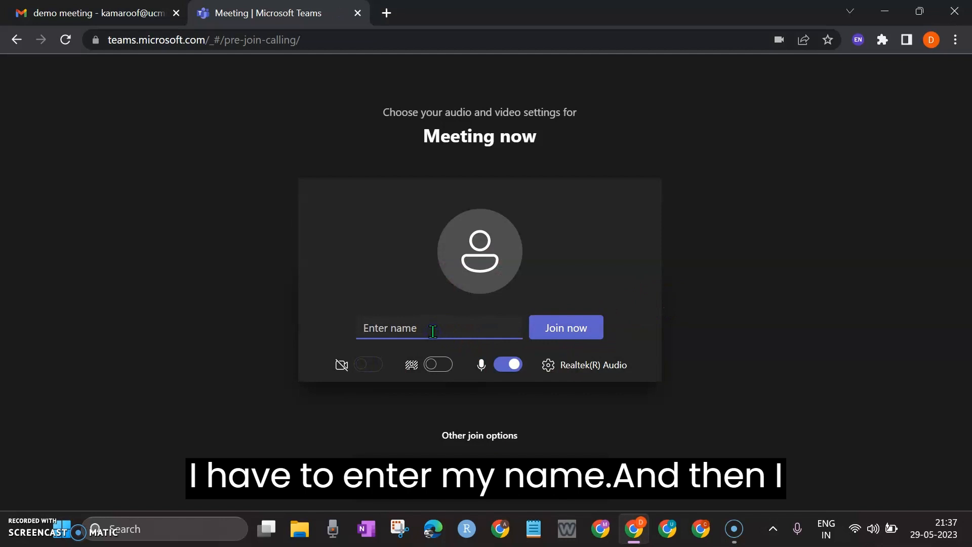
{"action": "left_click", "coordinate": [576, 327]}
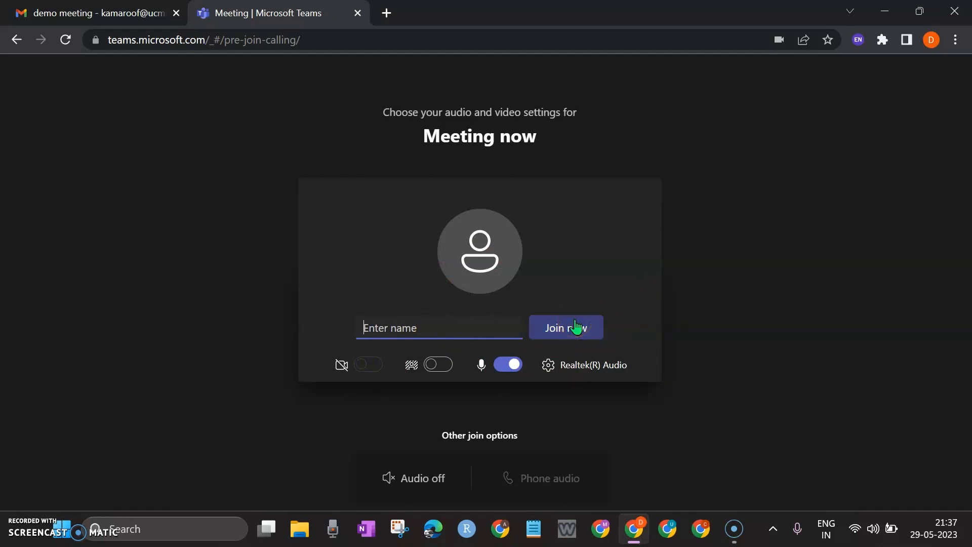
{"action": "left_click", "coordinate": [503, 351]}
{"action": "left_click", "coordinate": [578, 329]}
{"action": "left_click", "coordinate": [487, 327]}
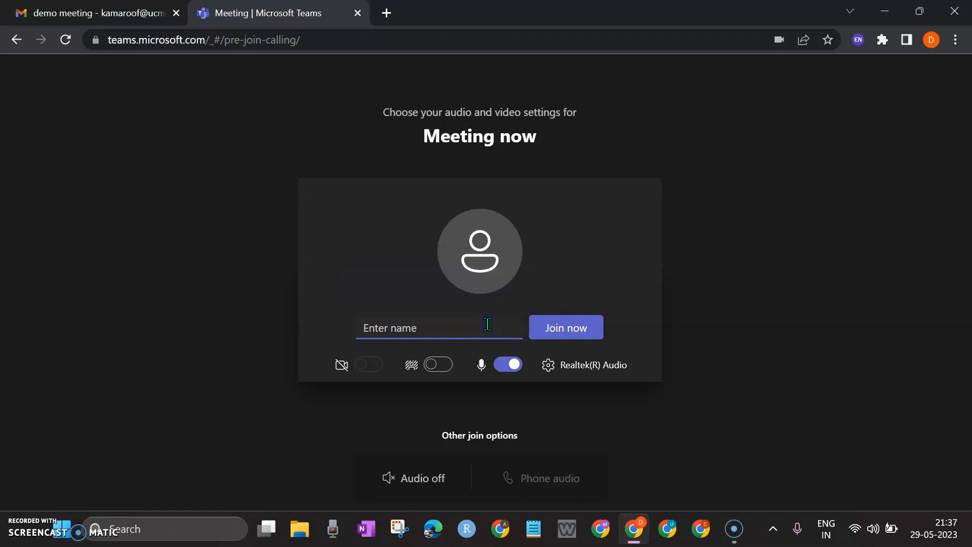
{"action": "type", "text": "AMi"}
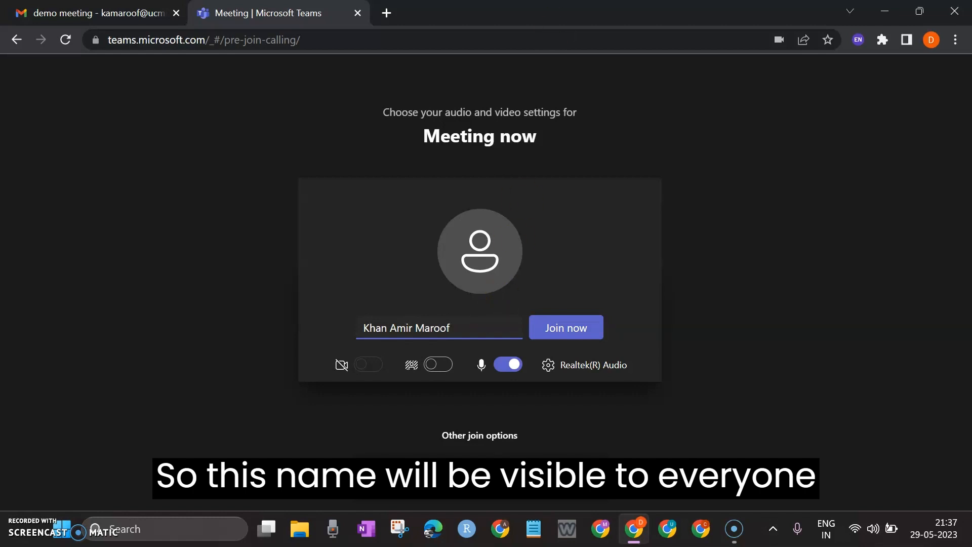
{"action": "left_click", "coordinate": [565, 328]}
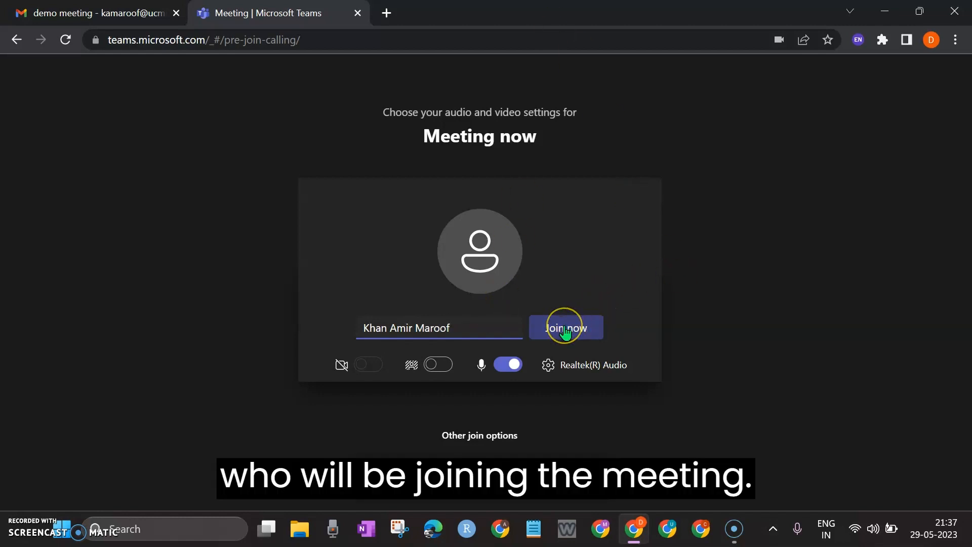
- Join now under the entered name and wait for Teams to connect to the lobby
{"action": "left_click", "coordinate": [565, 328]}
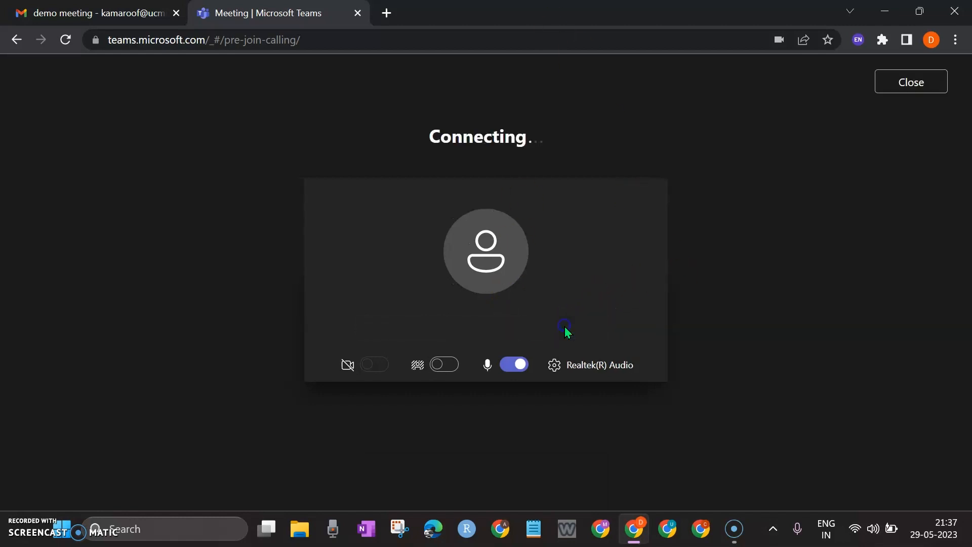